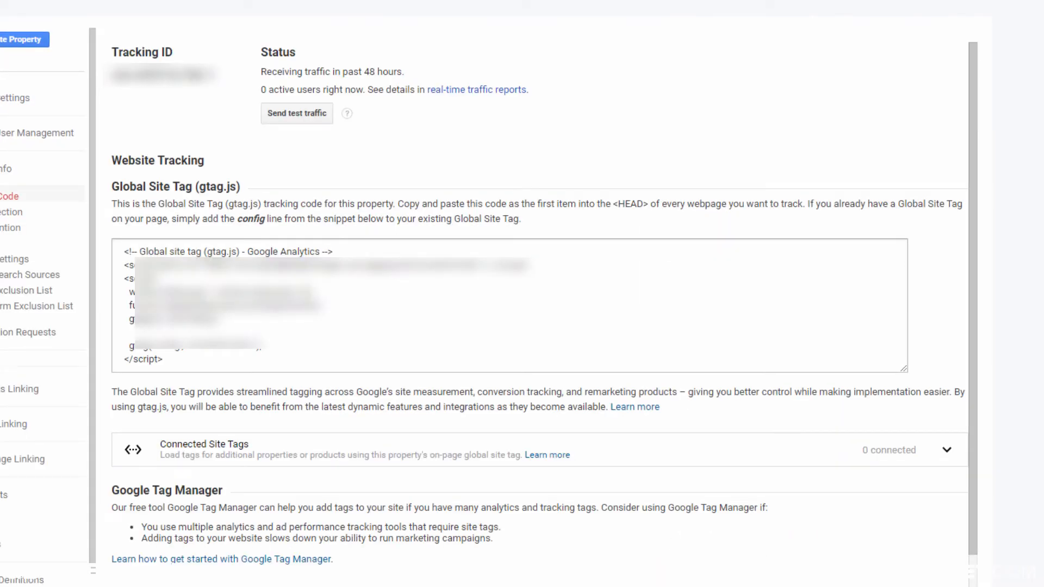
# - Select the entire Global Site Tag (gtag.js) snippet on the Tracking Code page
pyautogui.hotkey('ctrl', 'a')
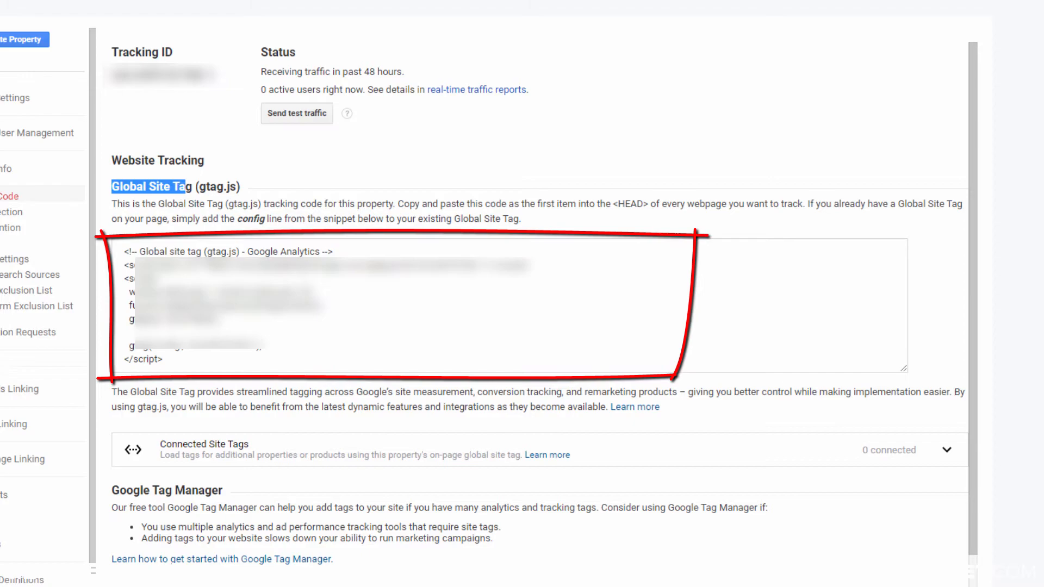
# - Copy the tracking code and locate the 'Add code to the < body >' box in Divi Integration
pyautogui.click(505, 310)
pyautogui.hotkey('ctrl', 'a')
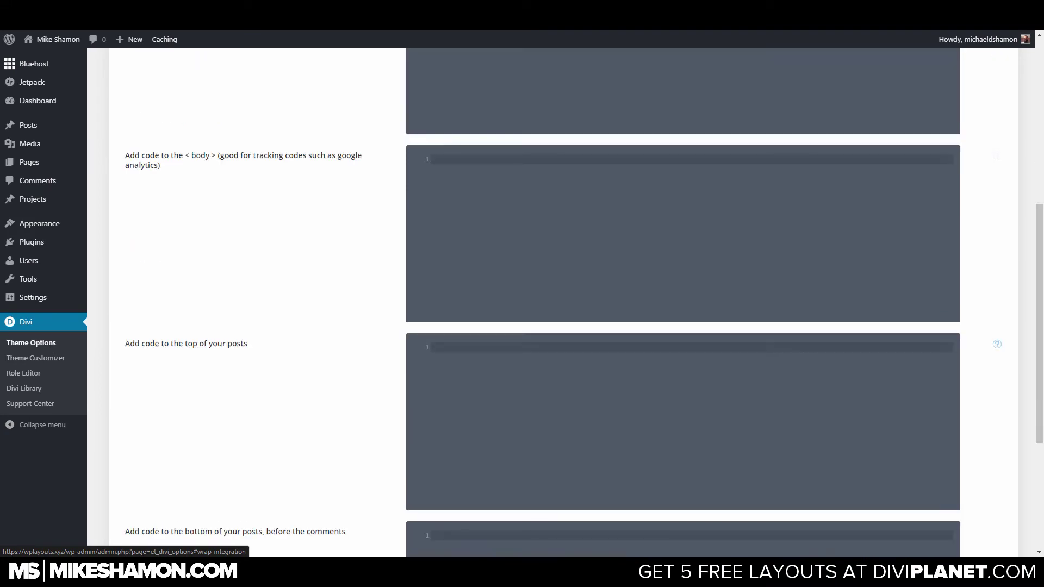
pyautogui.scroll(-5, 571, 326)
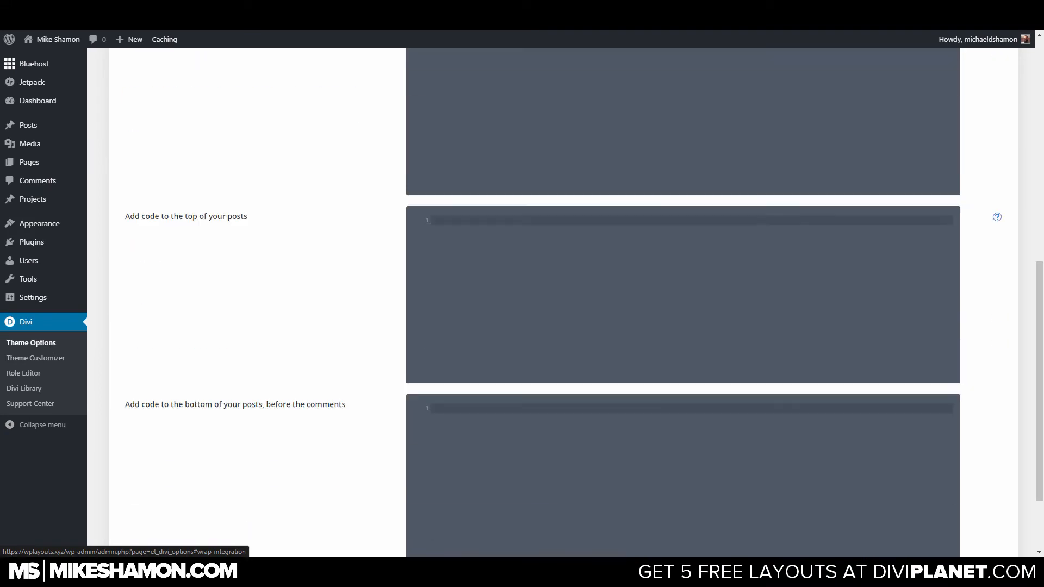
pyautogui.scroll(10, 571, 327)
pyautogui.scroll(-1, 571, 326)
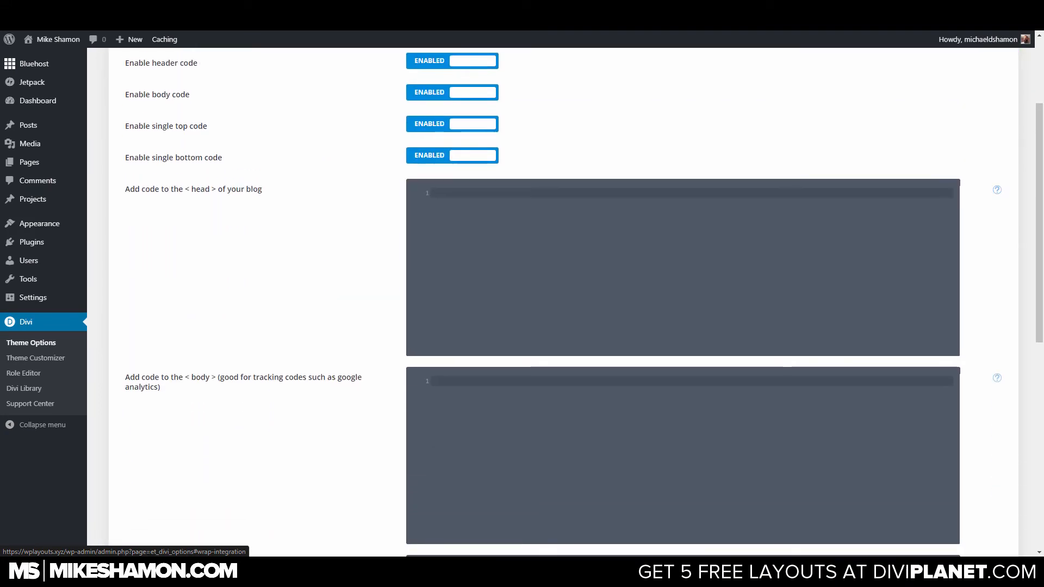
pyautogui.moveTo(219, 377); pyautogui.dragTo(151, 384)
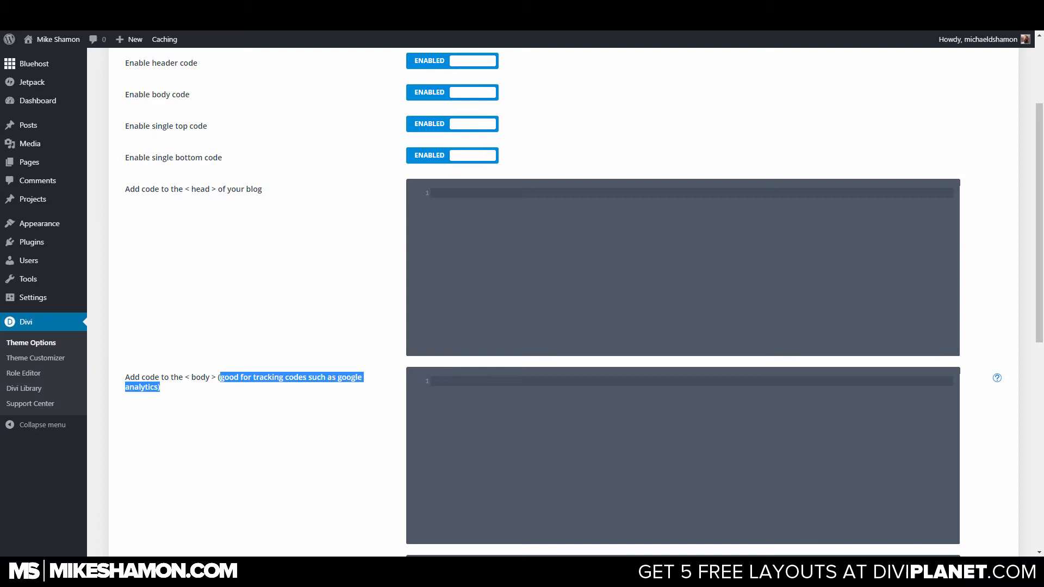
pyautogui.scroll(-2, 571, 326)
pyautogui.click(219, 201)
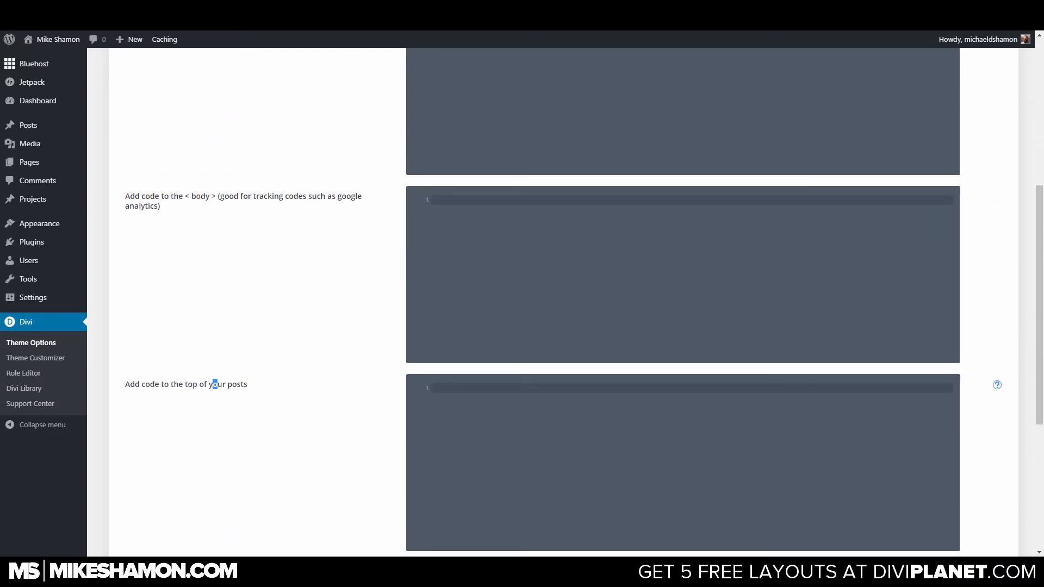
pyautogui.scroll(2, 219, 384)
pyautogui.moveTo(363, 296); pyautogui.dragTo(134, 289)
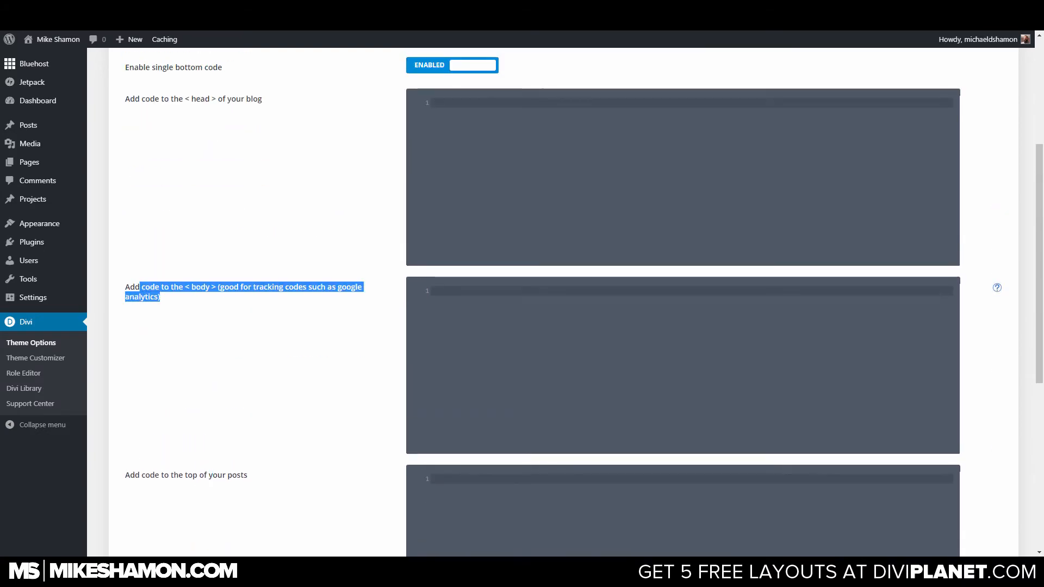
# - Paste the gtag.js tracking snippet into the 'Add code to the < body >' box
pyautogui.click(245, 342)
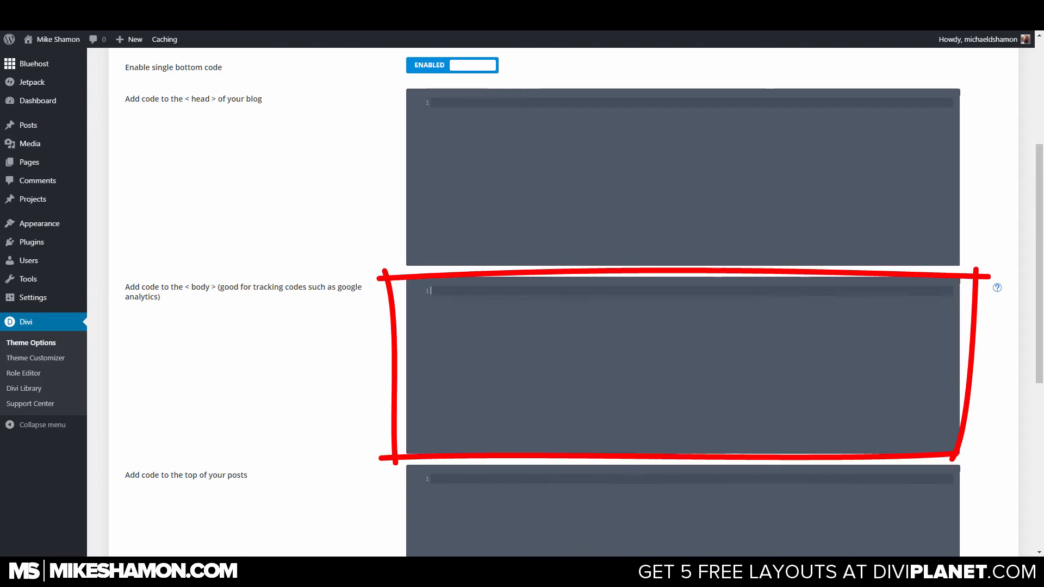
pyautogui.hotkey('ctrl', 'v')
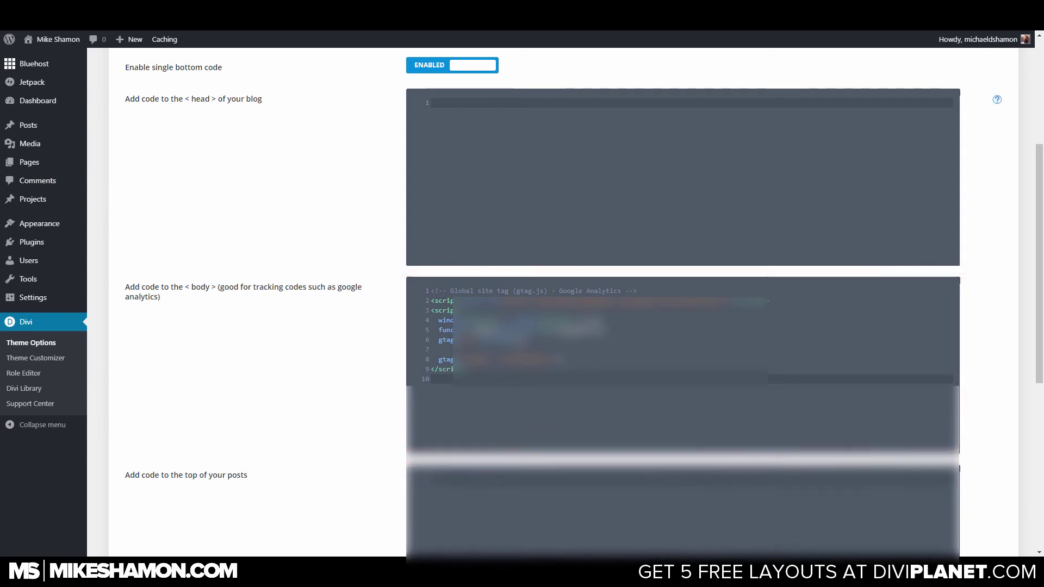
pyautogui.scroll(5, 522, 294)
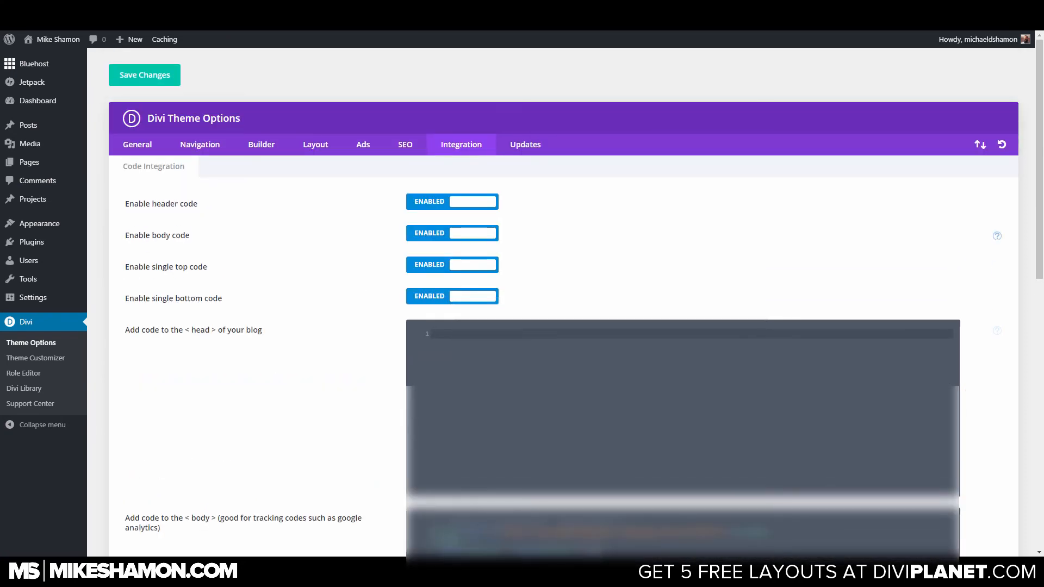
pyautogui.scroll(-4, 521, 294)
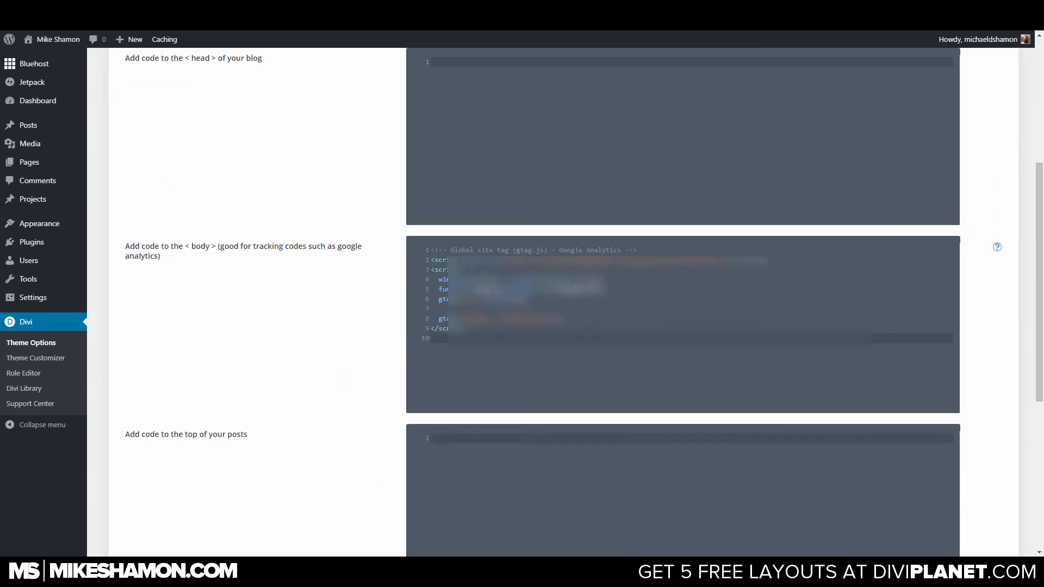